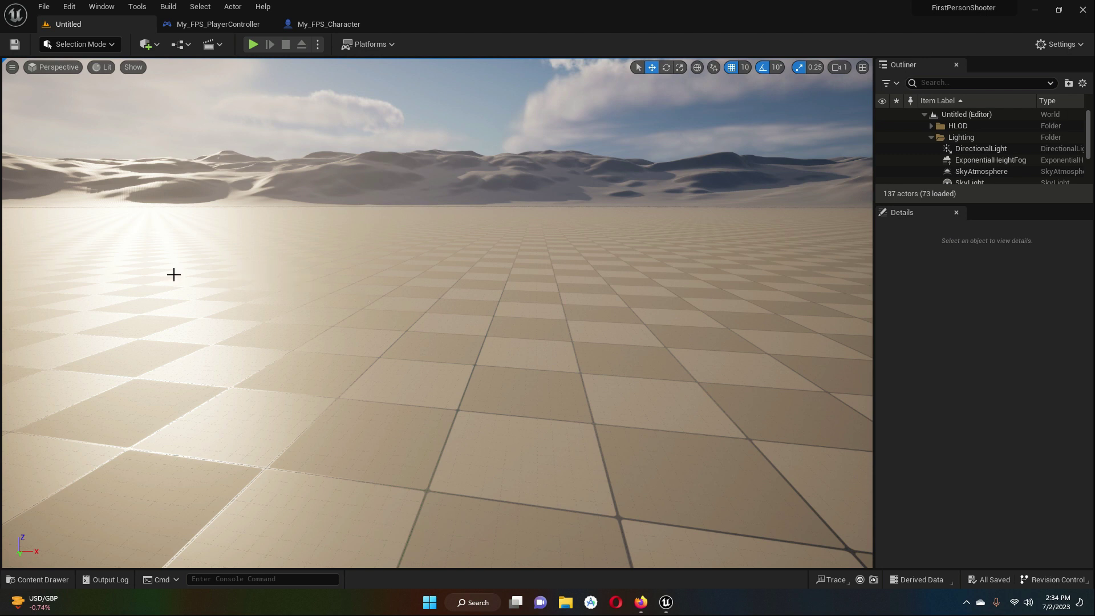
Step: Open Project Settings at Engine > Input and collapse the Axis Mappings list
{"action": "left_click", "coordinate": [69, 9]}
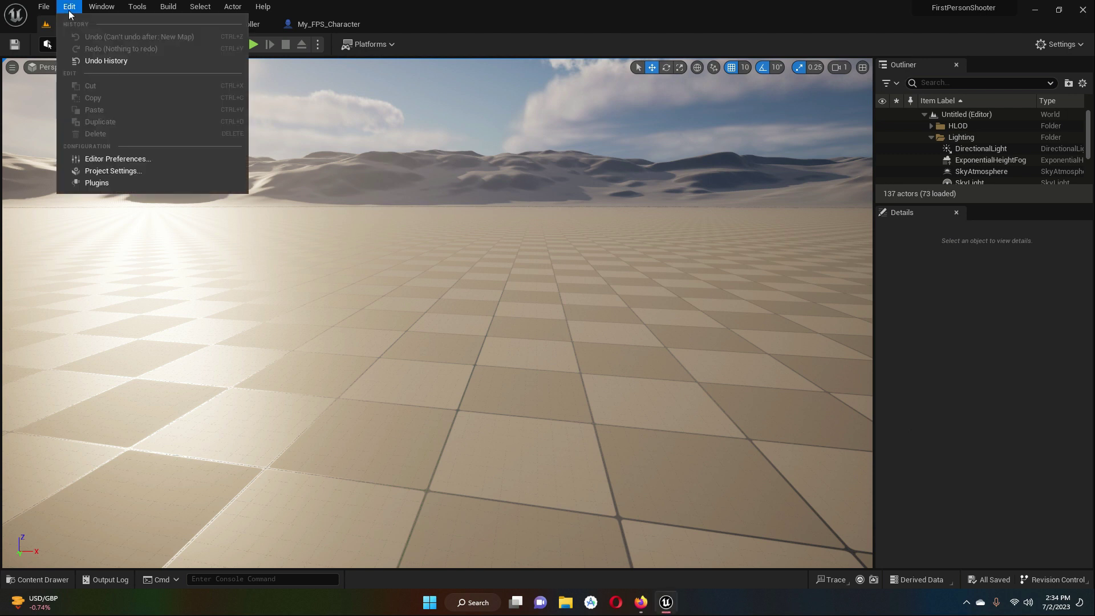
{"action": "left_click", "coordinate": [115, 170]}
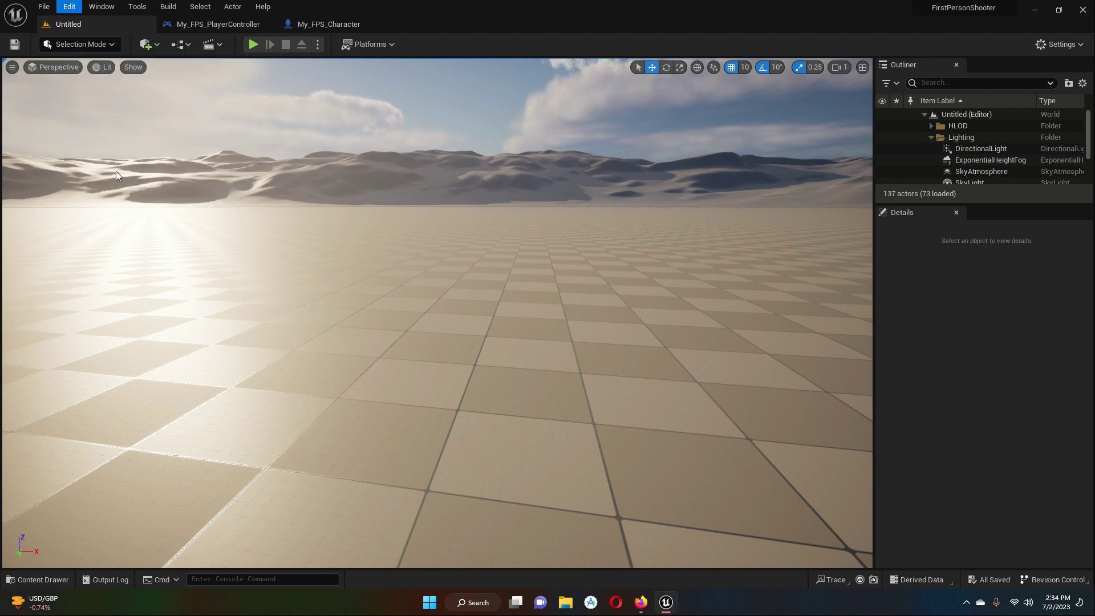
{"action": "scroll", "coordinate": [247, 354], "scroll_direction": "down", "scroll_amount": 3}
{"action": "scroll", "coordinate": [248, 354], "scroll_direction": "down", "scroll_amount": 3}
{"action": "scroll", "coordinate": [248, 355], "scroll_direction": "down", "scroll_amount": 1}
{"action": "scroll", "coordinate": [247, 355], "scroll_direction": "down", "scroll_amount": 1}
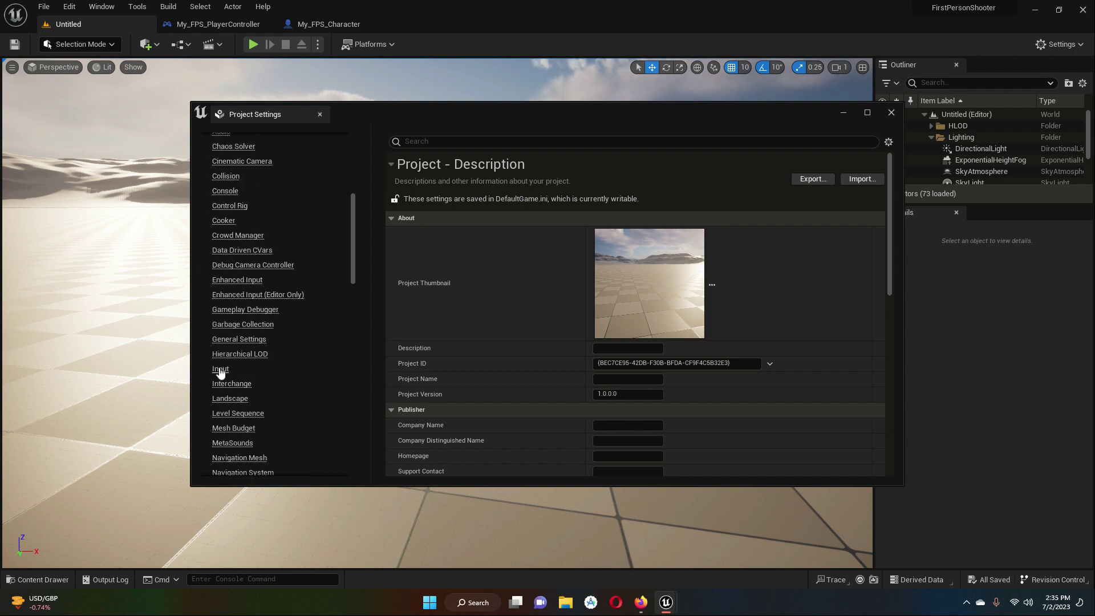
{"action": "left_click", "coordinate": [220, 370]}
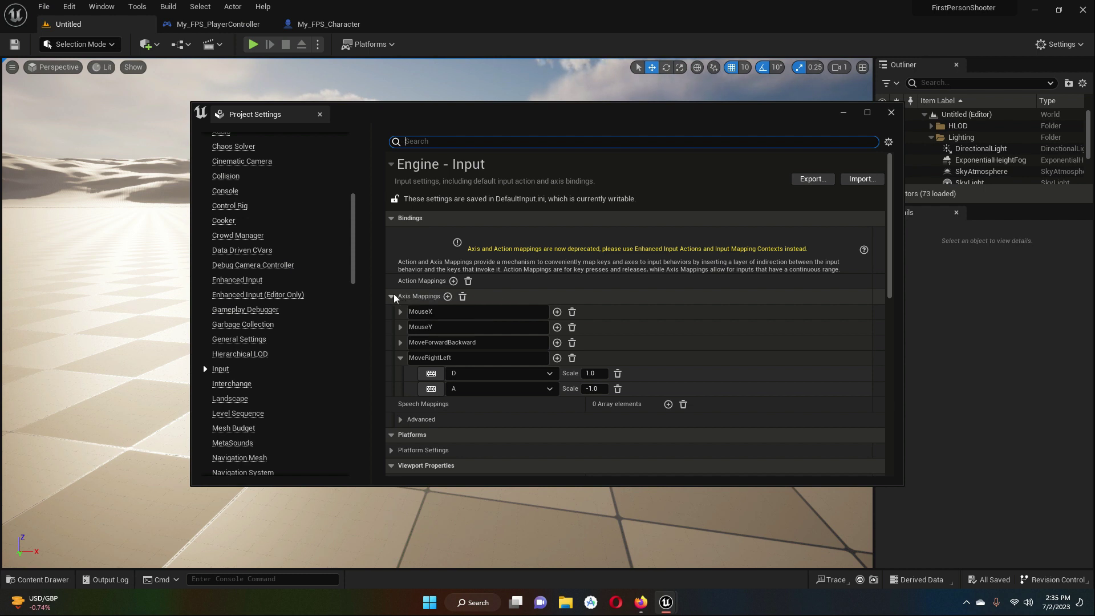
{"action": "left_click", "coordinate": [392, 296]}
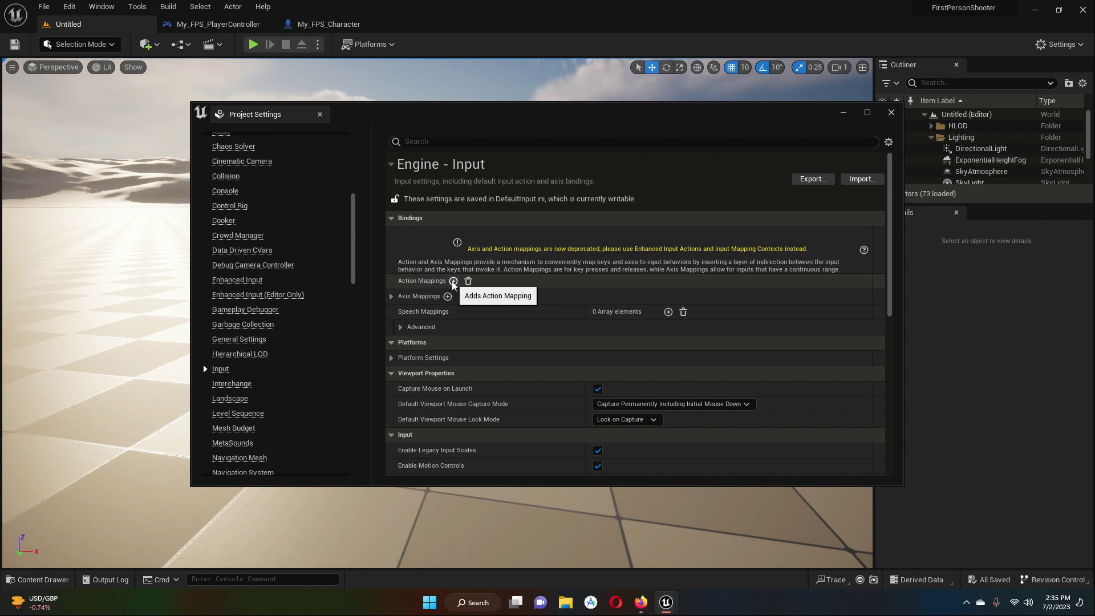
Step: Add a new action mapping and name it JumpAction
{"action": "left_click", "coordinate": [400, 283]}
{"action": "left_click", "coordinate": [491, 297]}
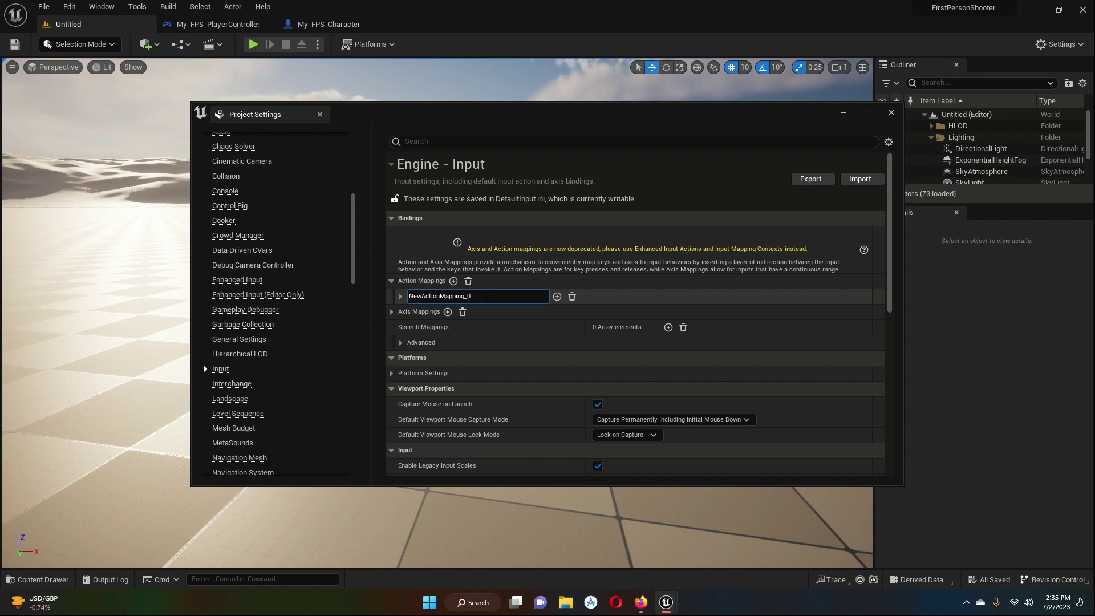
{"action": "left_click_drag", "start_coordinate": [491, 295], "coordinate": [339, 292]}
{"action": "type", "text": "H"}
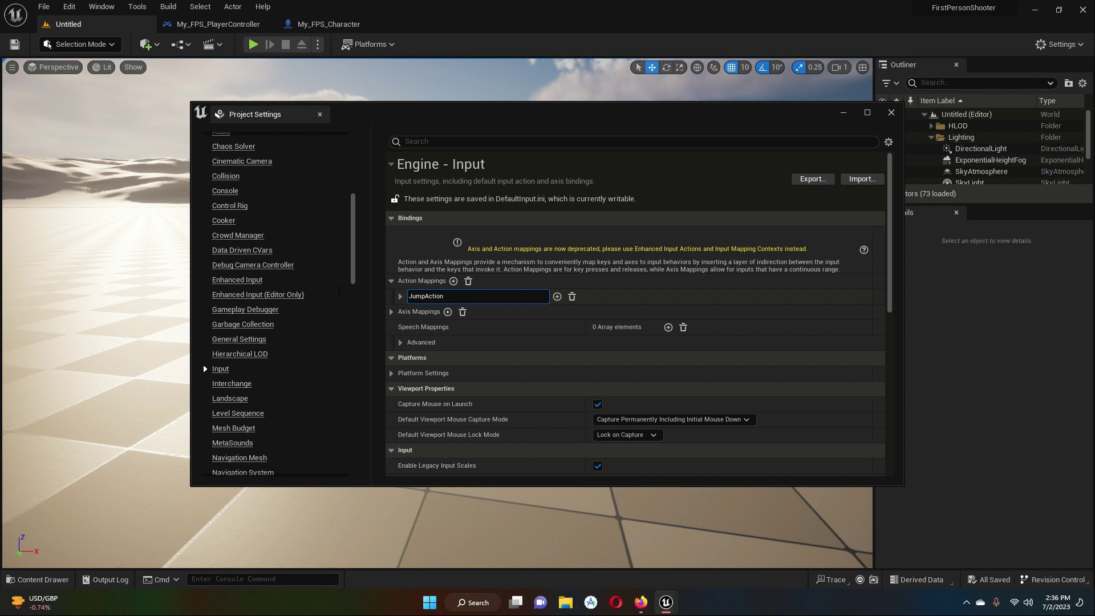
Step: Bind the JumpAction mapping to the Space Bar key
{"action": "left_click", "coordinate": [401, 297]}
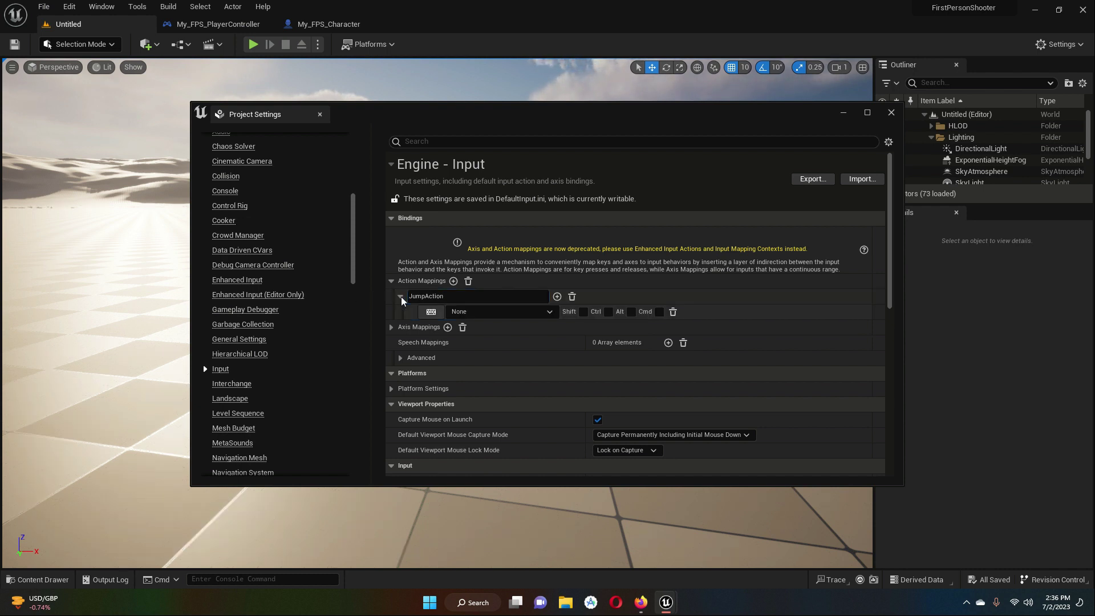
{"action": "left_click", "coordinate": [502, 313]}
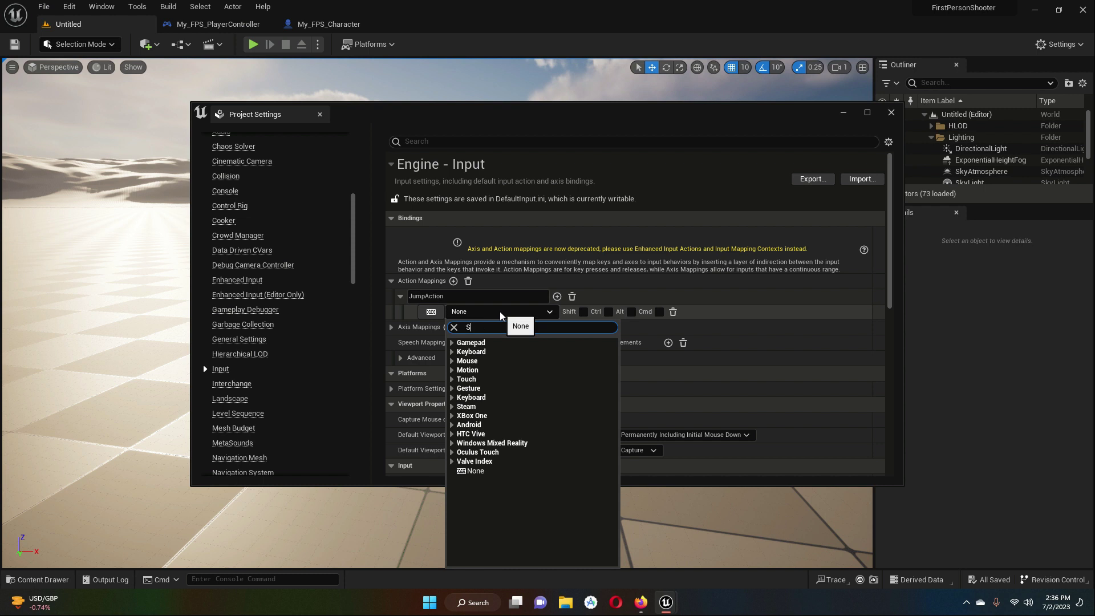
{"action": "type", "text": "Space Bar"}
{"action": "left_click", "coordinate": [489, 352]}
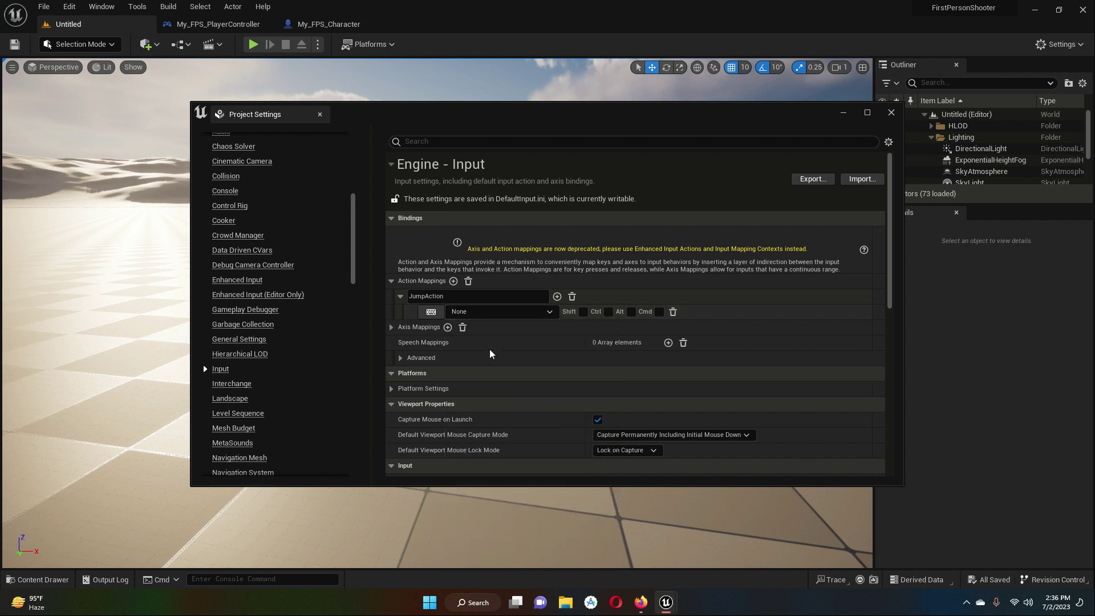
Step: Close Project Settings and open My_FPS_Character from FPSBluePrints in the Content Drawer
{"action": "left_click", "coordinate": [892, 113]}
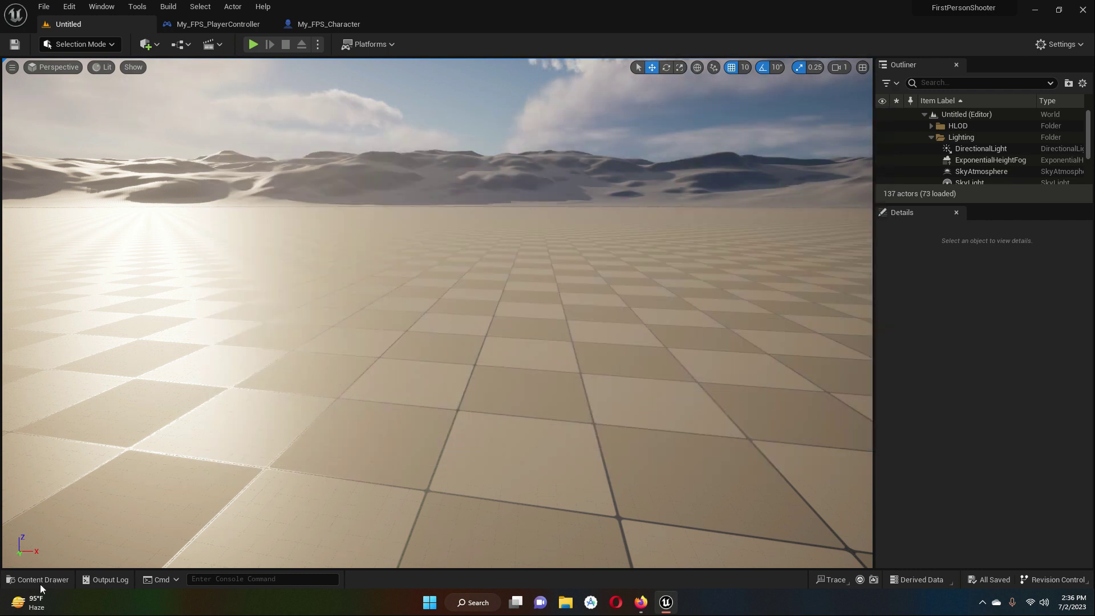
{"action": "left_click", "coordinate": [37, 581]}
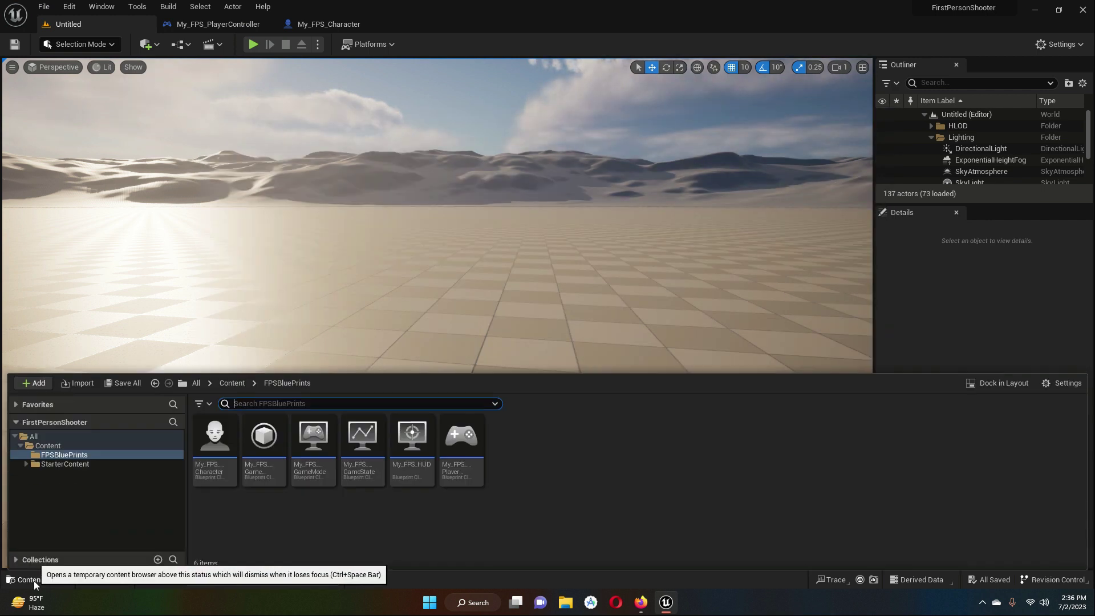
{"action": "double_click", "coordinate": [208, 478]}
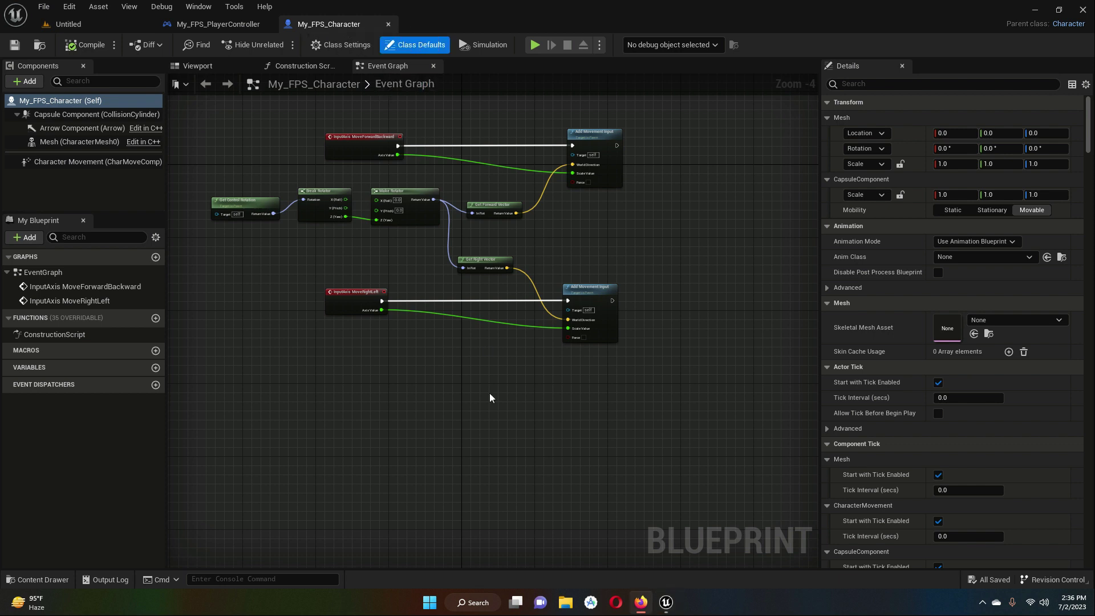
Step: Add an InputAction JumpAction event node to the Event Graph via node search
{"action": "right_click", "coordinate": [250, 399]}
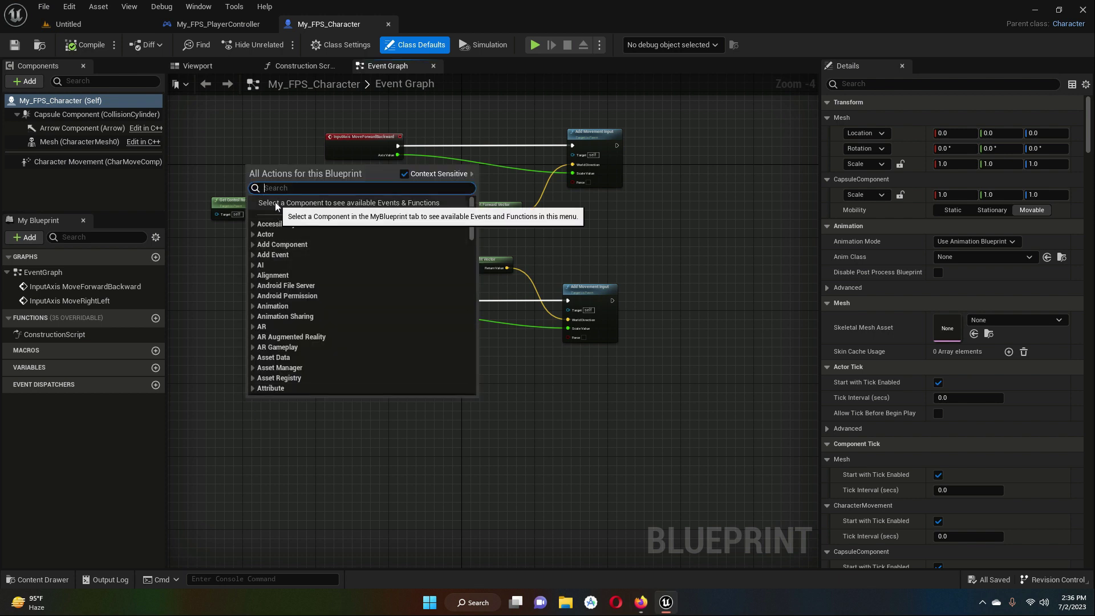
{"action": "type", "text": "in"}
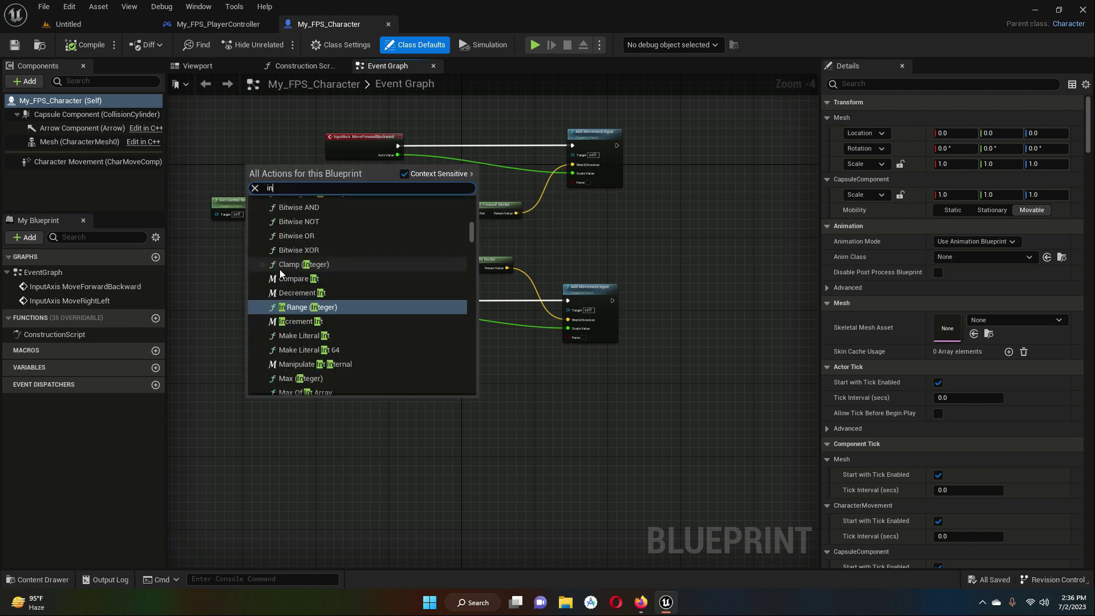
{"action": "type", "text": "putaction jum"}
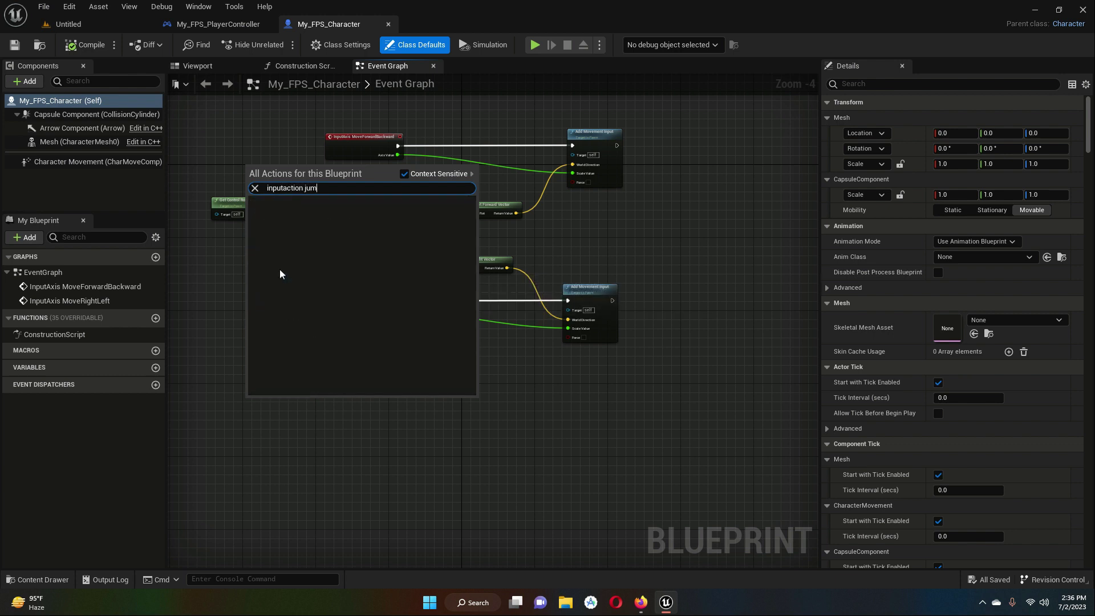
{"action": "key", "text": "BackSpace"}
{"action": "key", "text": "BackSpace"}
{"action": "key", "text": "BackSpace"}
{"action": "key", "text": "BackSpace"}
{"action": "key", "text": "BackSpace"}
{"action": "key", "text": "BackSpace"}
{"action": "key", "text": "BackSpace"}
{"action": "key", "text": "BackSpace"}
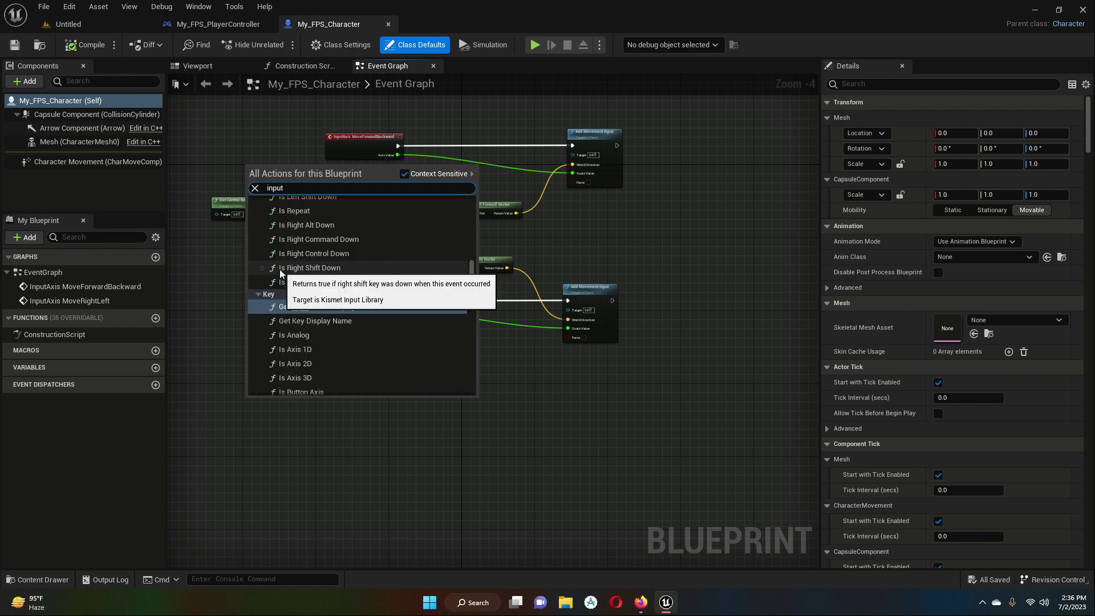
{"action": "type", "text": " jump"}
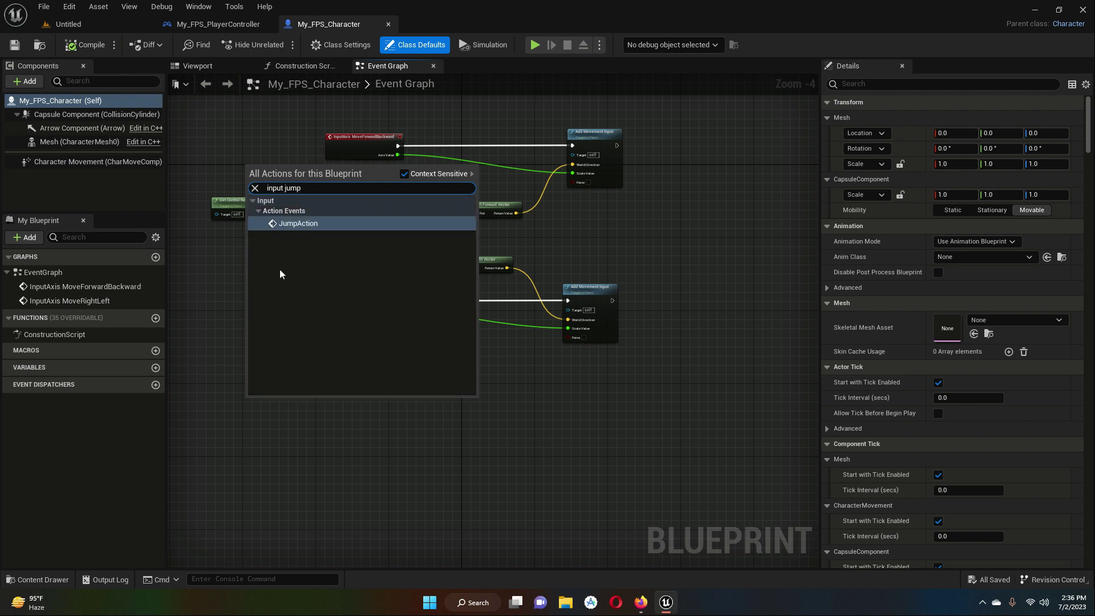
{"action": "left_click", "coordinate": [299, 224]}
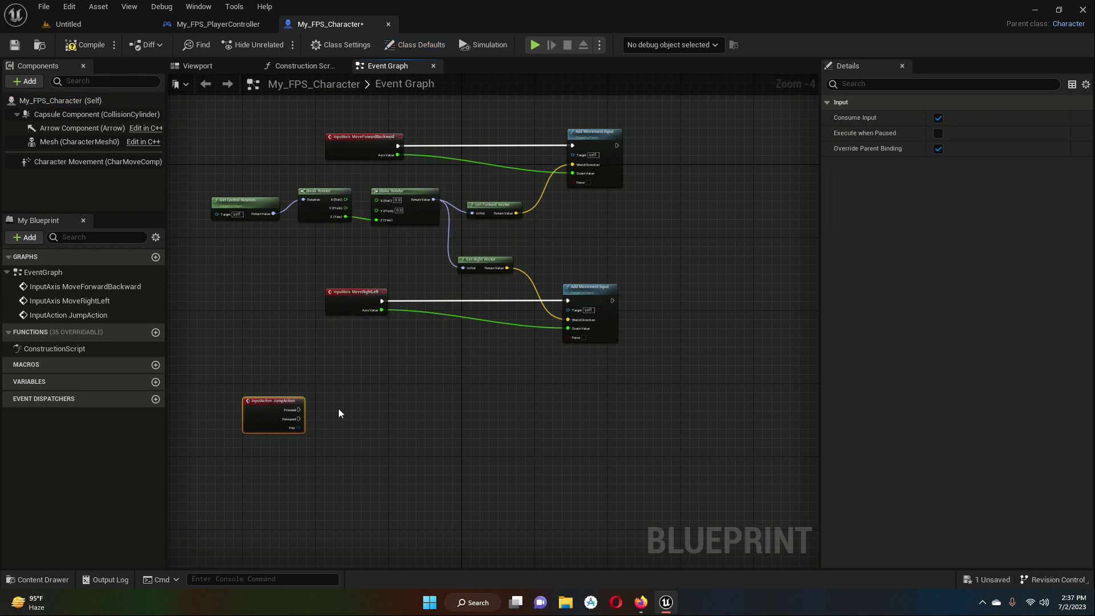
Step: Position the JumpAction node below the movement input nodes and zoom in on it
{"action": "scroll", "coordinate": [338, 409], "scroll_direction": "up", "scroll_amount": 4}
{"action": "left_click_drag", "start_coordinate": [404, 318], "coordinate": [280, 436]}
{"action": "left_click_drag", "start_coordinate": [246, 395], "coordinate": [292, 385]}
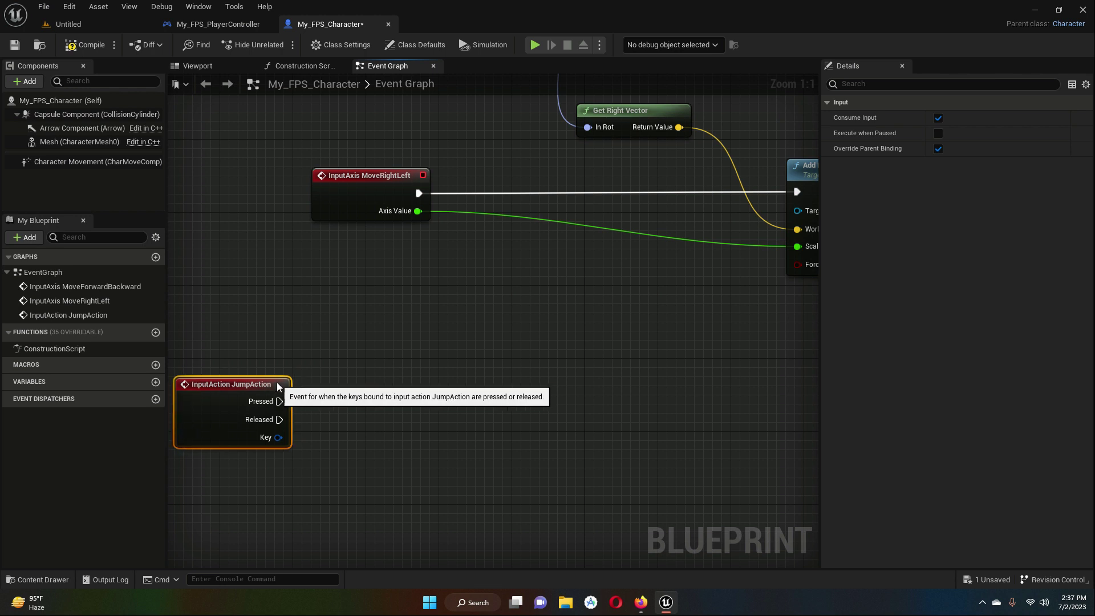
{"action": "right_click_drag", "start_coordinate": [380, 448], "coordinate": [528, 445]}
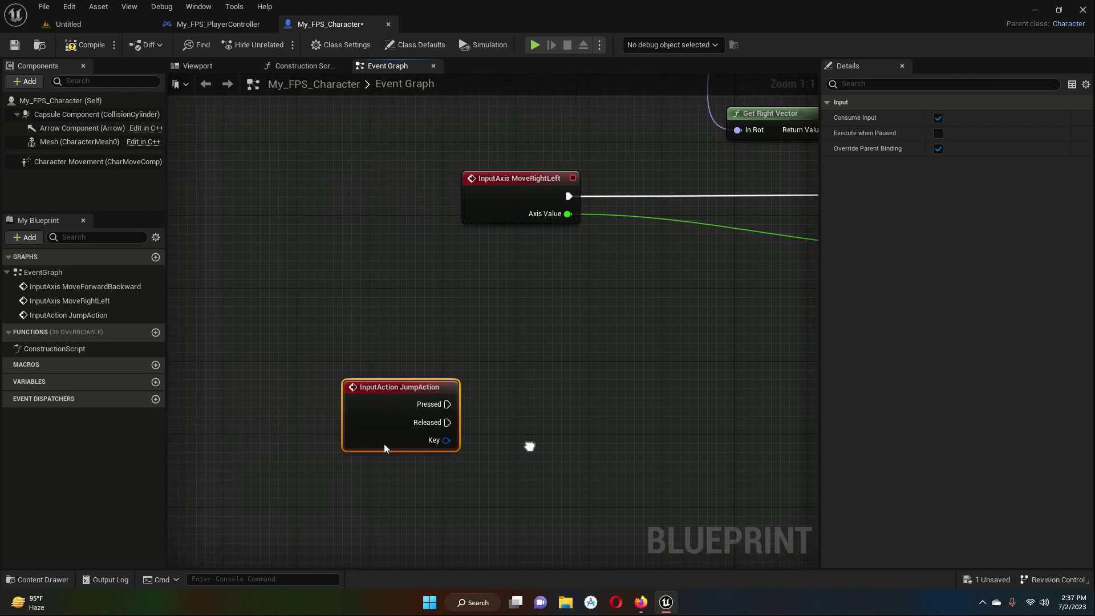
{"action": "scroll", "coordinate": [528, 445], "scroll_direction": "down", "scroll_amount": 3}
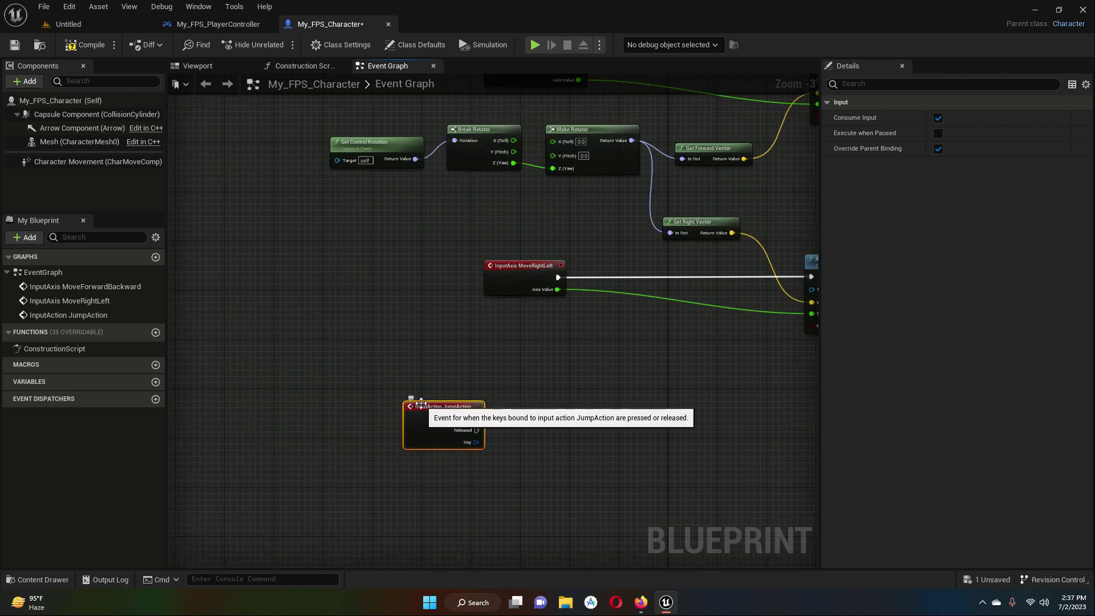
{"action": "left_click_drag", "start_coordinate": [465, 427], "coordinate": [539, 427]}
{"action": "scroll", "coordinate": [646, 430], "scroll_direction": "down", "scroll_amount": 1}
{"action": "right_click_drag", "start_coordinate": [662, 452], "coordinate": [487, 452]}
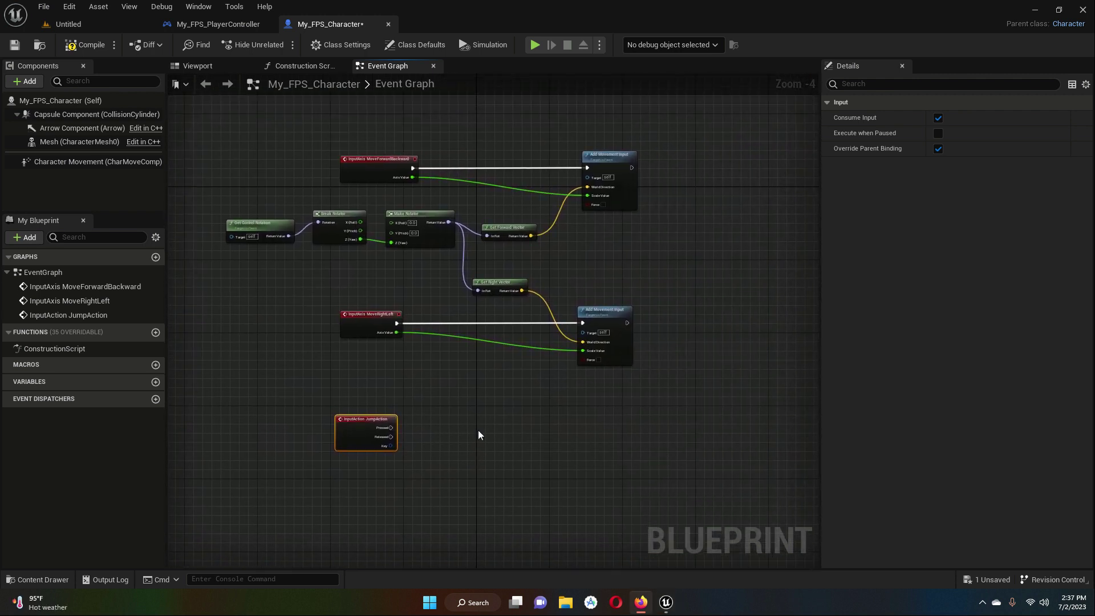
{"action": "scroll", "coordinate": [478, 430], "scroll_direction": "up", "scroll_amount": 3}
{"action": "scroll", "coordinate": [478, 430], "scroll_direction": "up", "scroll_amount": 1}
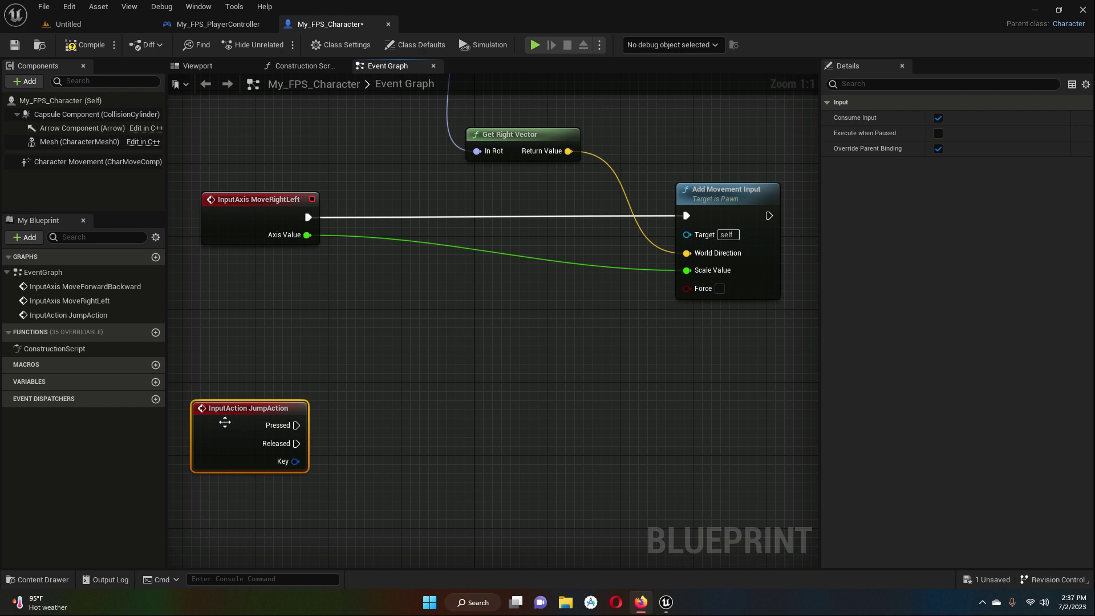
{"action": "mouse_move", "coordinate": [283, 425]}
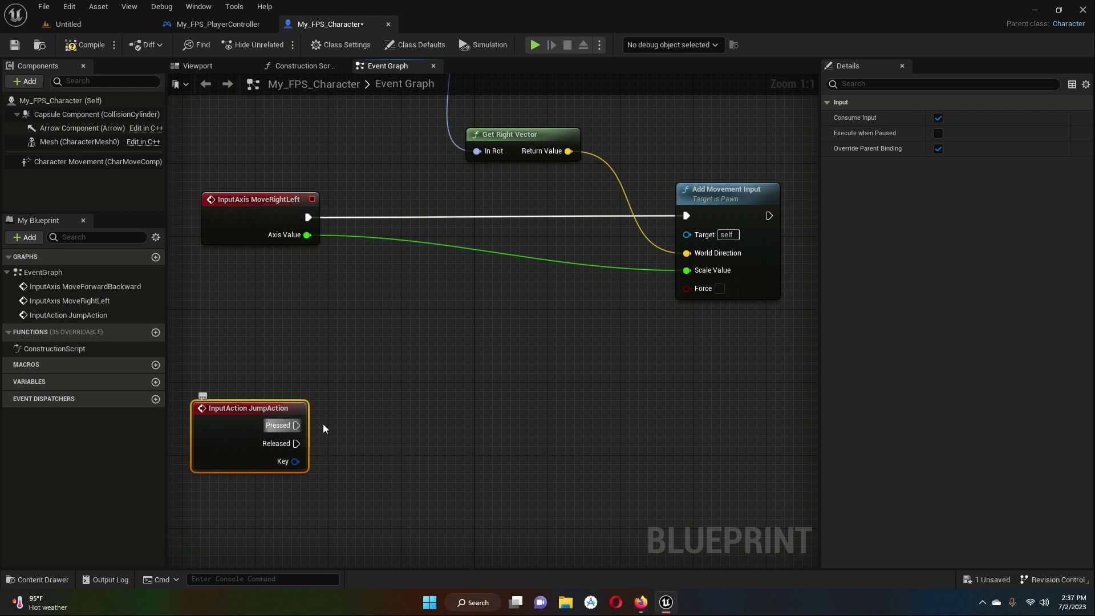
Step: Wire JumpAction's Pressed output to a new Jump node
{"action": "left_click_drag", "start_coordinate": [296, 426], "coordinate": [414, 427]}
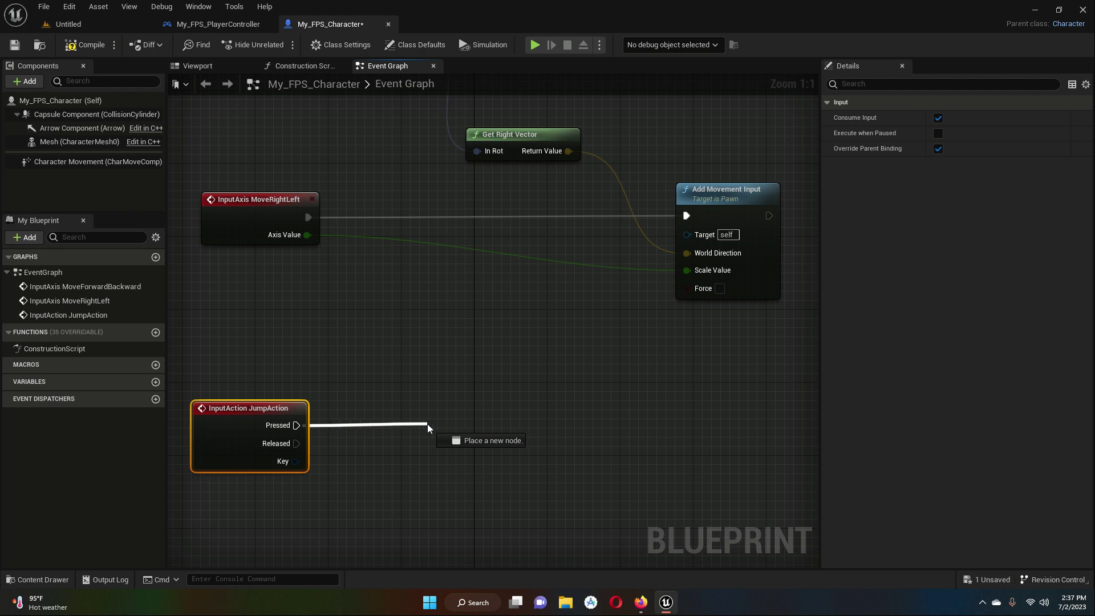
{"action": "left_click_drag", "start_coordinate": [414, 423], "coordinate": [427, 423]}
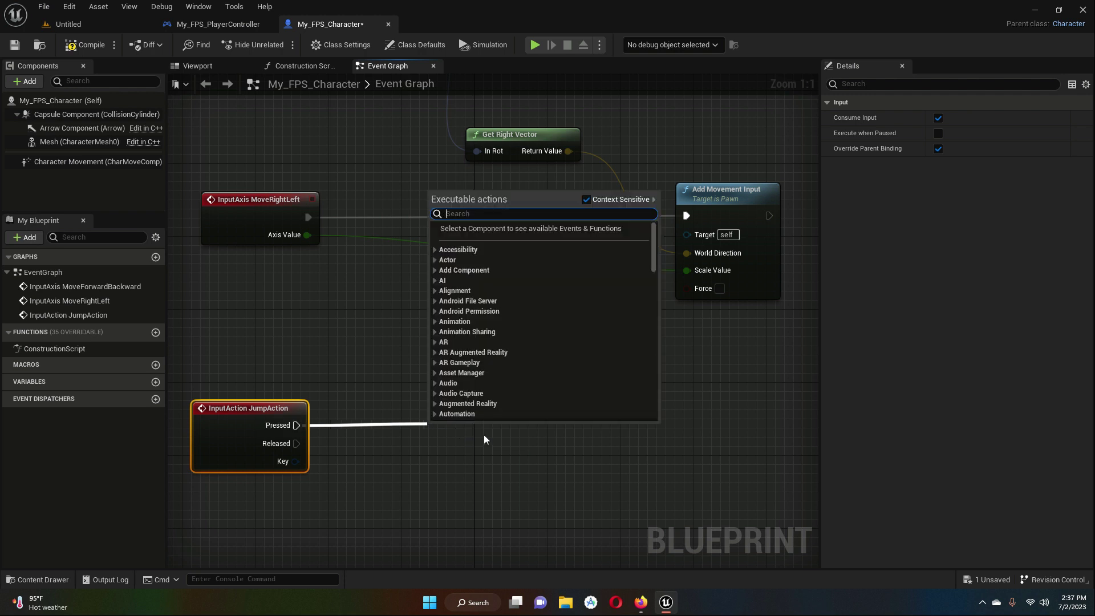
{"action": "type", "text": "jump"}
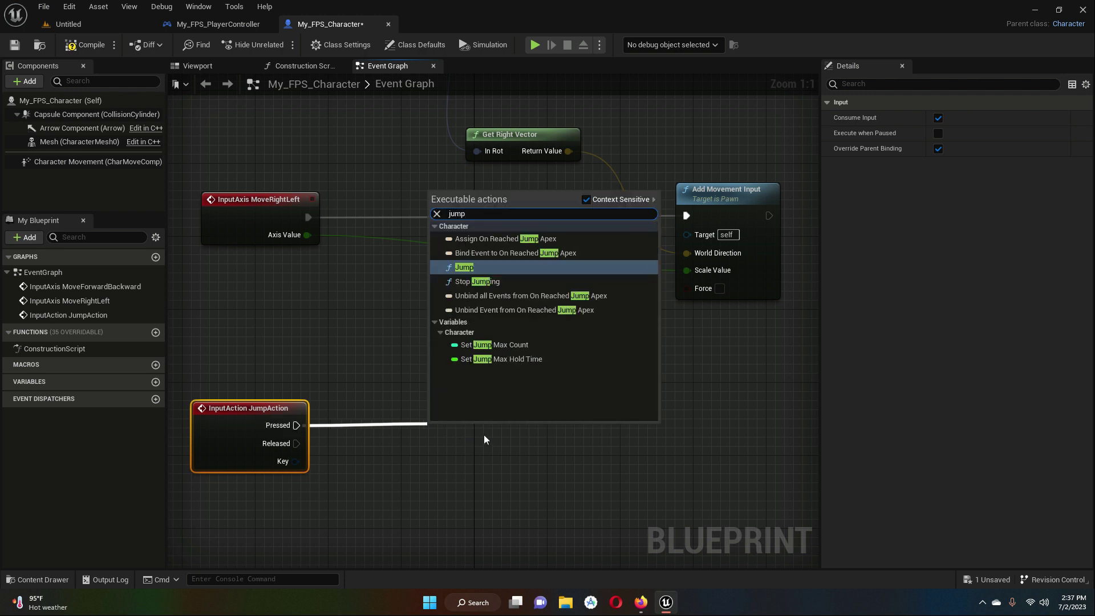
{"action": "left_click", "coordinate": [463, 268]}
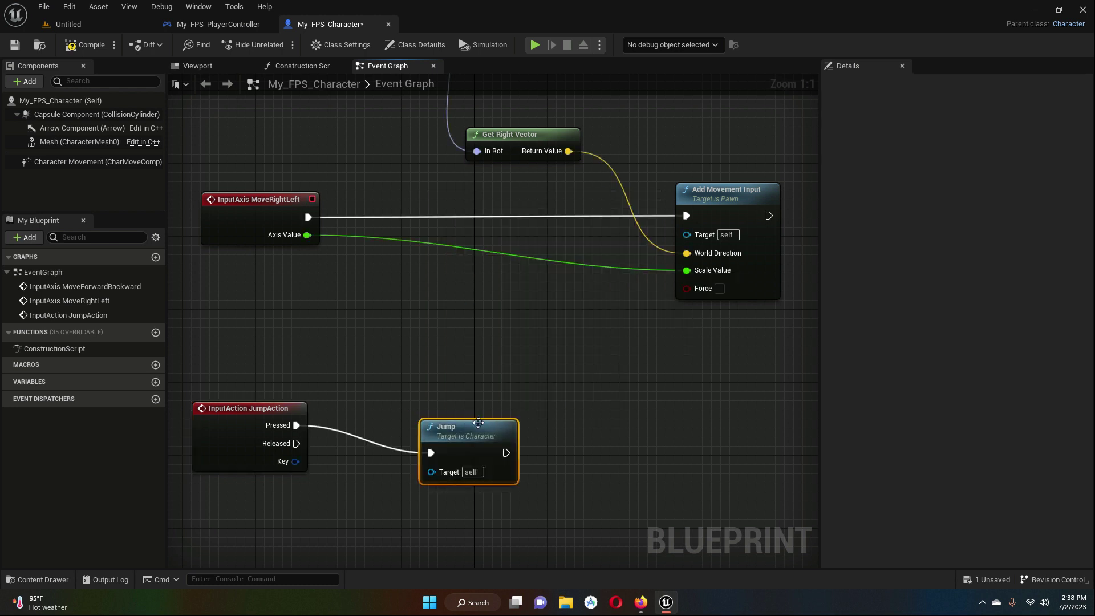
{"action": "left_click_drag", "start_coordinate": [470, 429], "coordinate": [597, 383]}
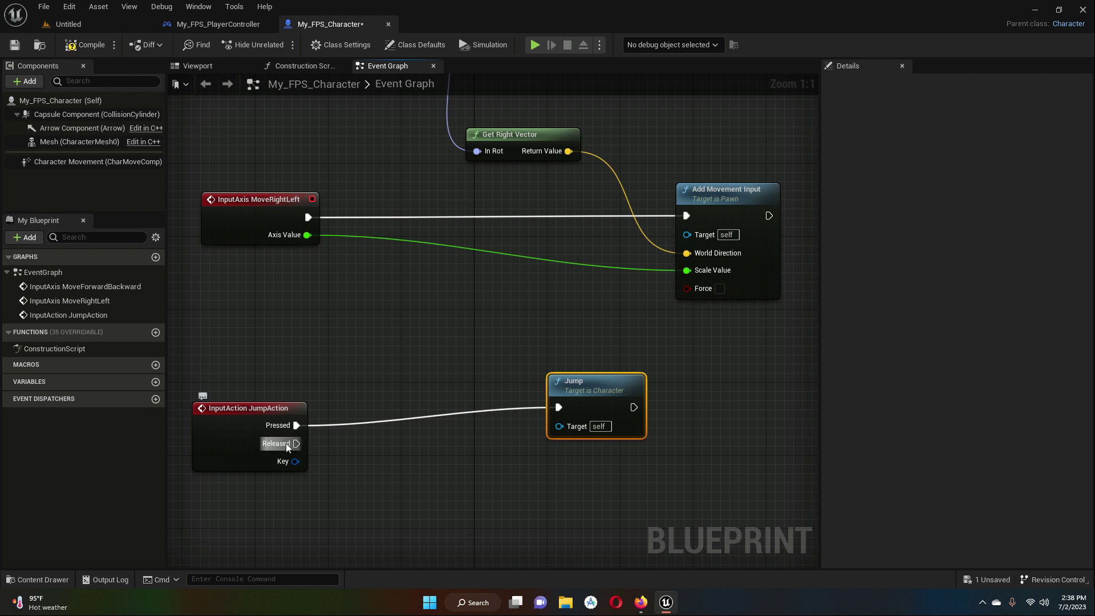
Step: Wire JumpAction's Released output to a new Stop Jumping node
{"action": "left_click_drag", "start_coordinate": [286, 444], "coordinate": [508, 501]}
{"action": "type", "text": "stop"}
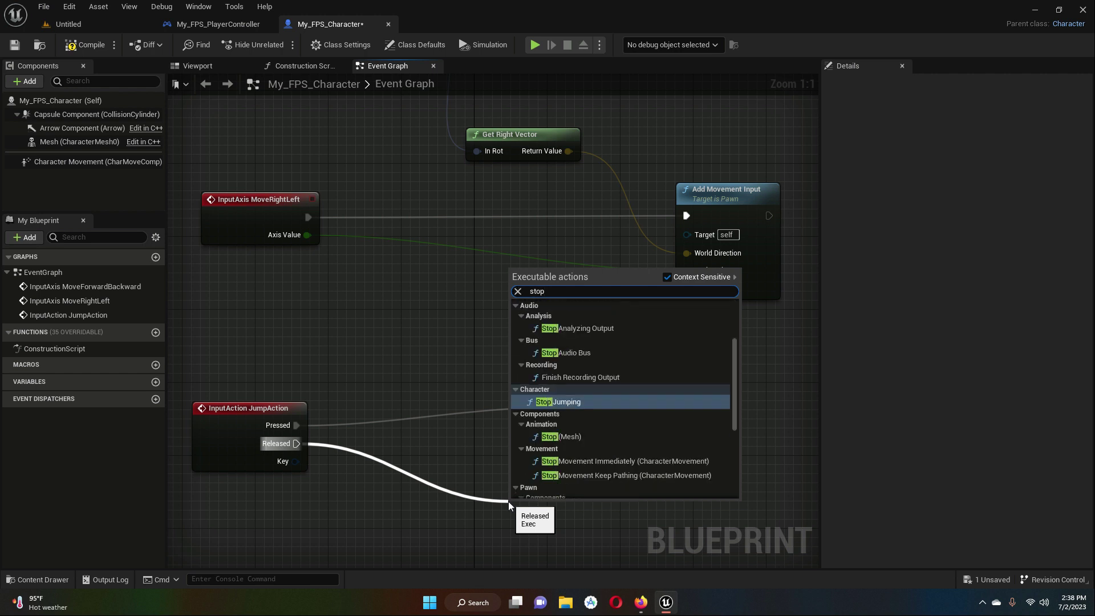
{"action": "type", "text": " jum"}
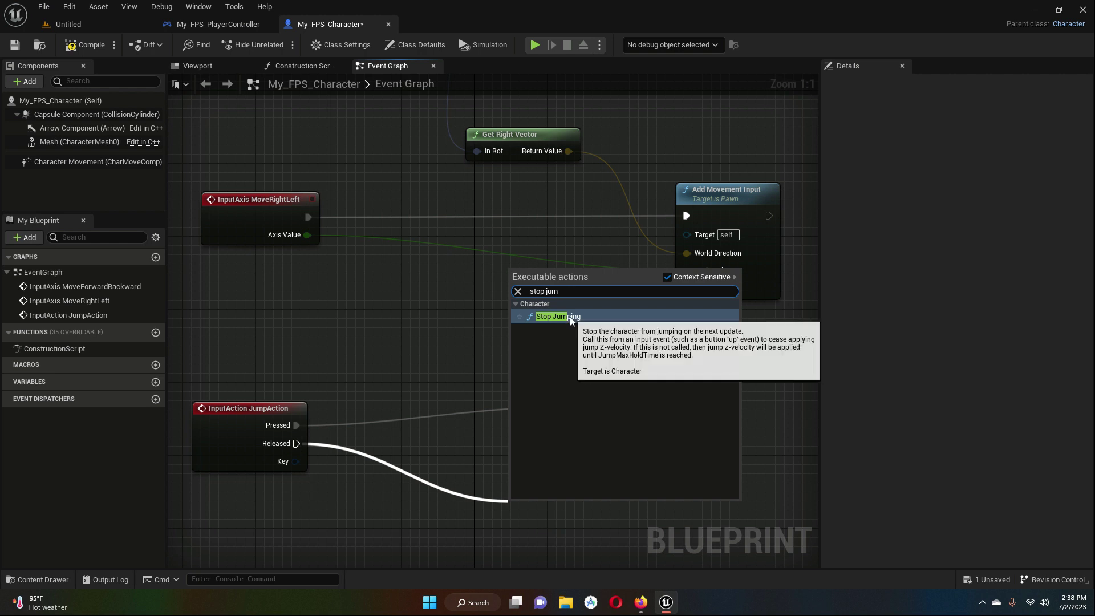
{"action": "left_click", "coordinate": [570, 317]}
{"action": "scroll", "coordinate": [675, 463], "scroll_direction": "down", "scroll_amount": 1}
{"action": "scroll", "coordinate": [672, 465], "scroll_direction": "down", "scroll_amount": 1}
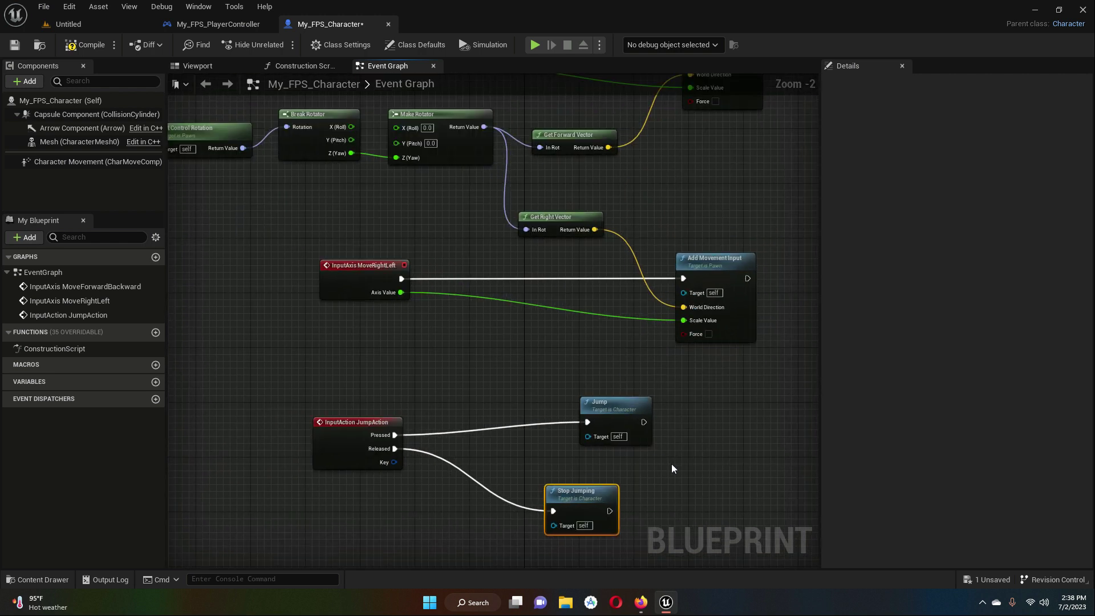
{"action": "right_click_drag", "start_coordinate": [474, 378], "coordinate": [470, 334]}
{"action": "scroll", "coordinate": [470, 338], "scroll_direction": "up", "scroll_amount": 2}
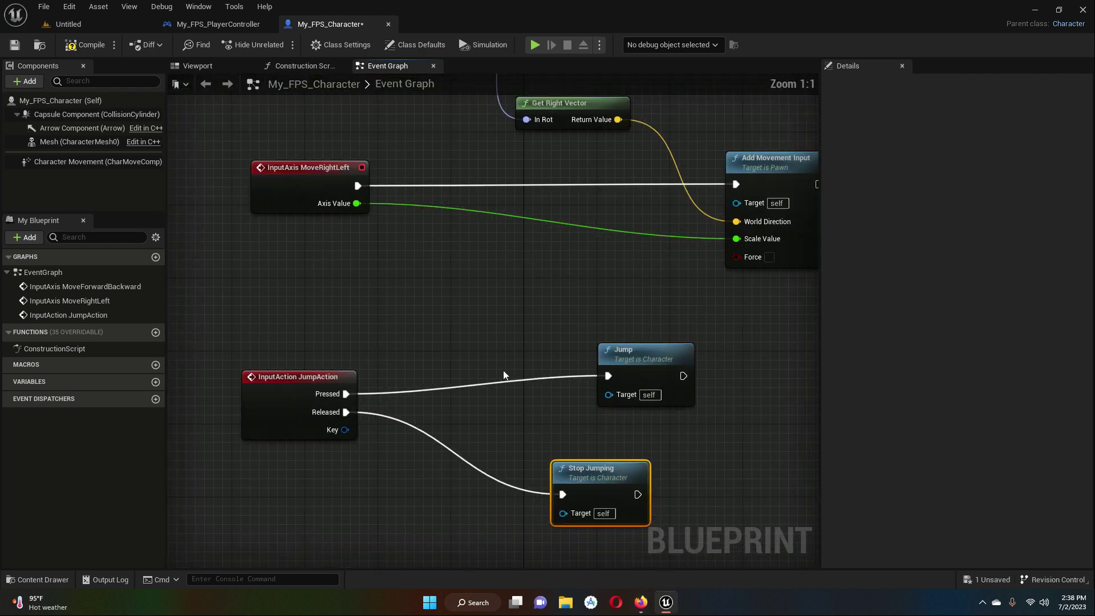
{"action": "right_click_drag", "start_coordinate": [503, 370], "coordinate": [501, 338]}
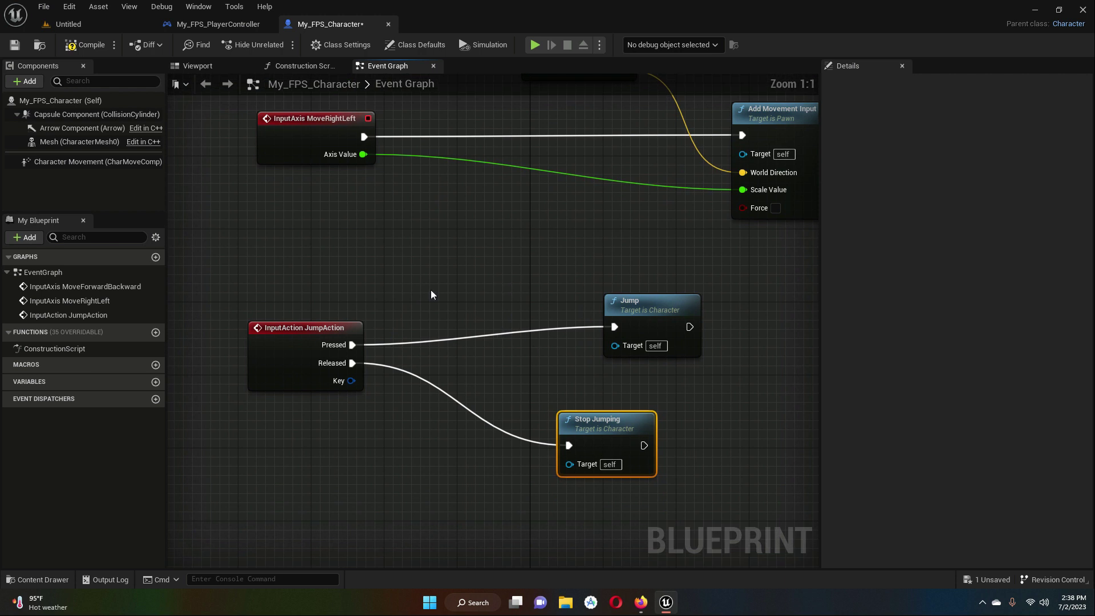
Step: Compile and save My_FPS_Character, then return to the Untitled level
{"action": "left_click", "coordinate": [90, 39]}
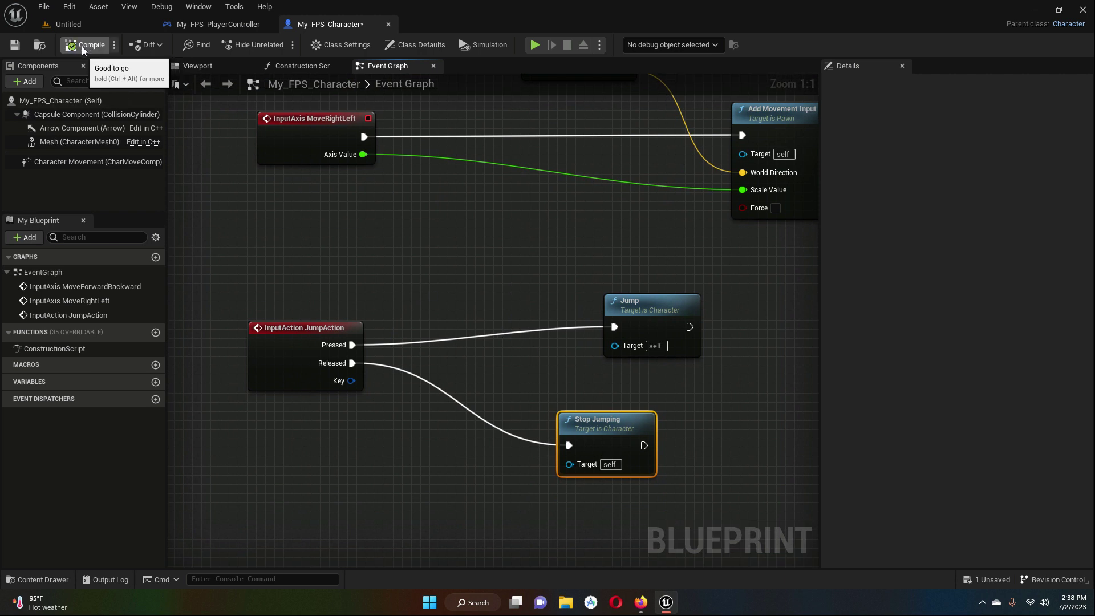
{"action": "left_click", "coordinate": [14, 44]}
{"action": "left_click", "coordinate": [65, 27]}
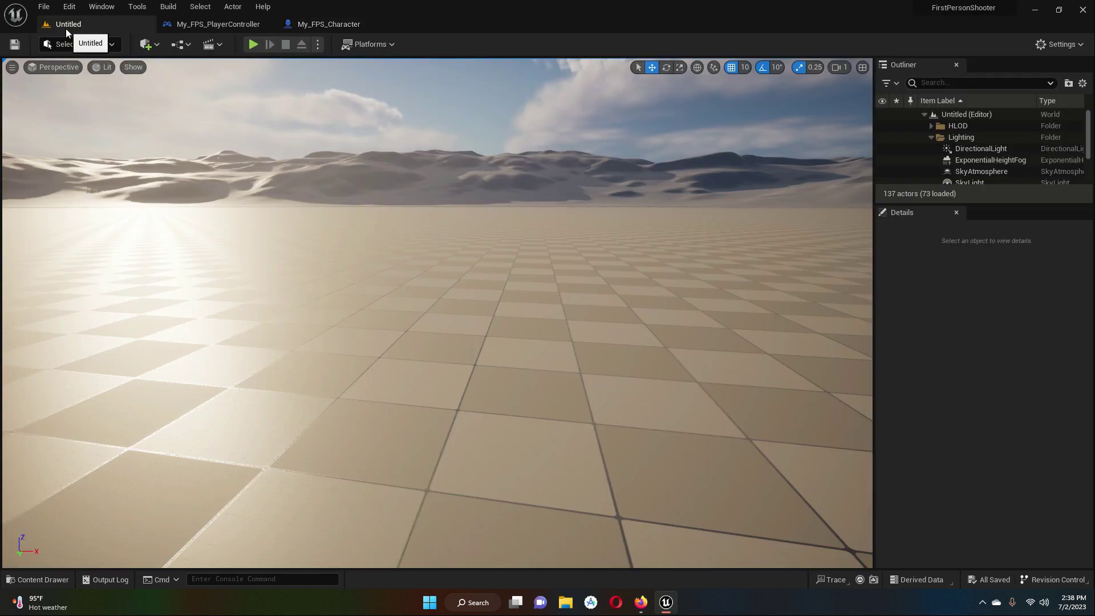
Step: Play the level, capture the mouse, and walk the character forward with W
{"action": "left_click", "coordinate": [252, 49]}
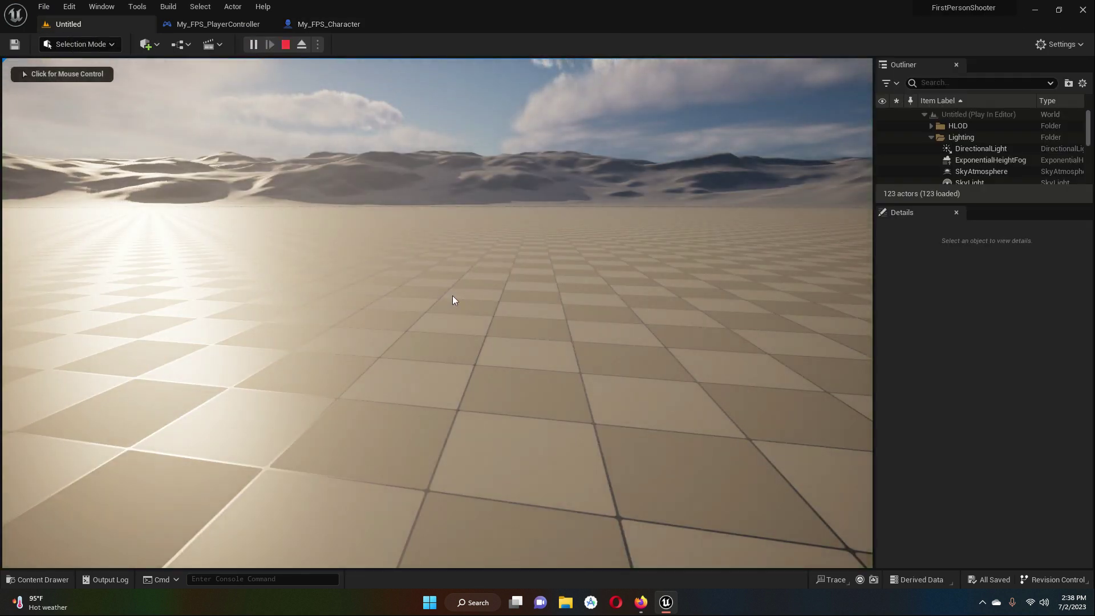
{"action": "left_click", "coordinate": [462, 295]}
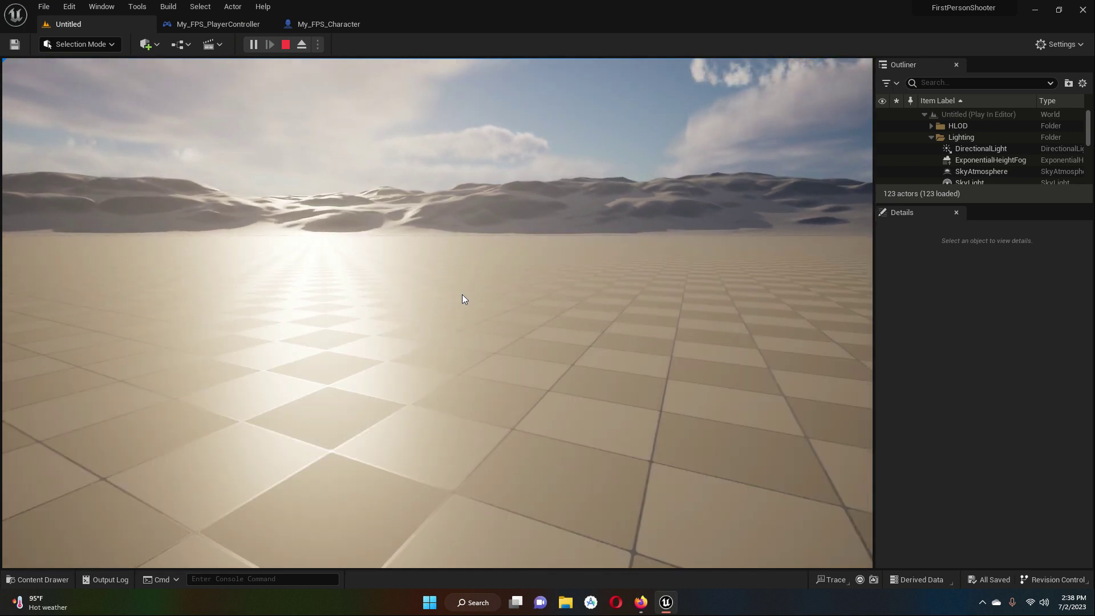
{"action": "key", "text": "w"}
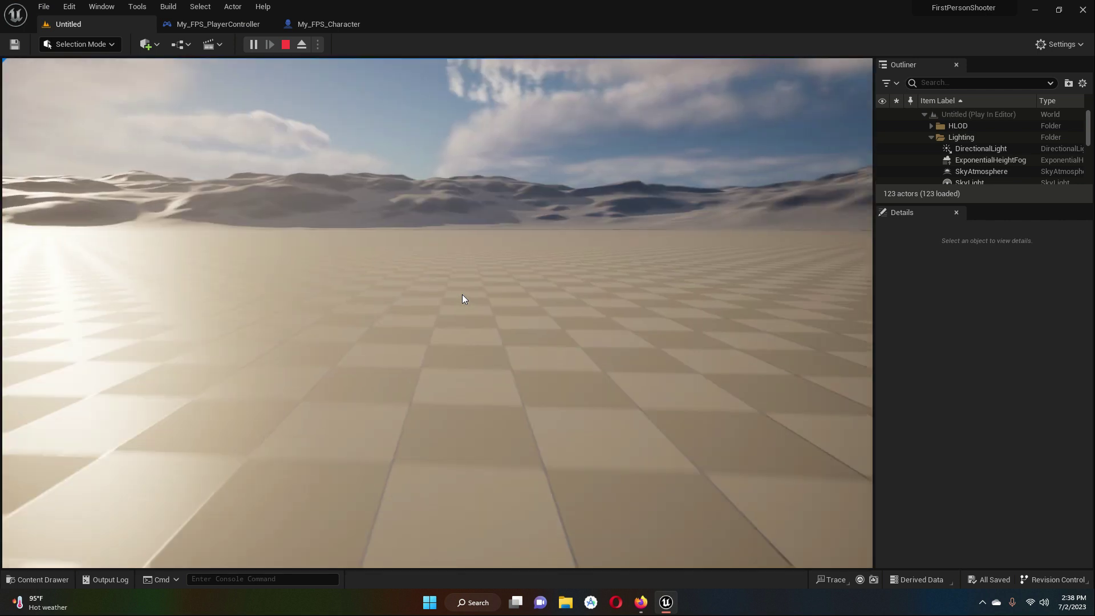
{"action": "key", "text": "w"}
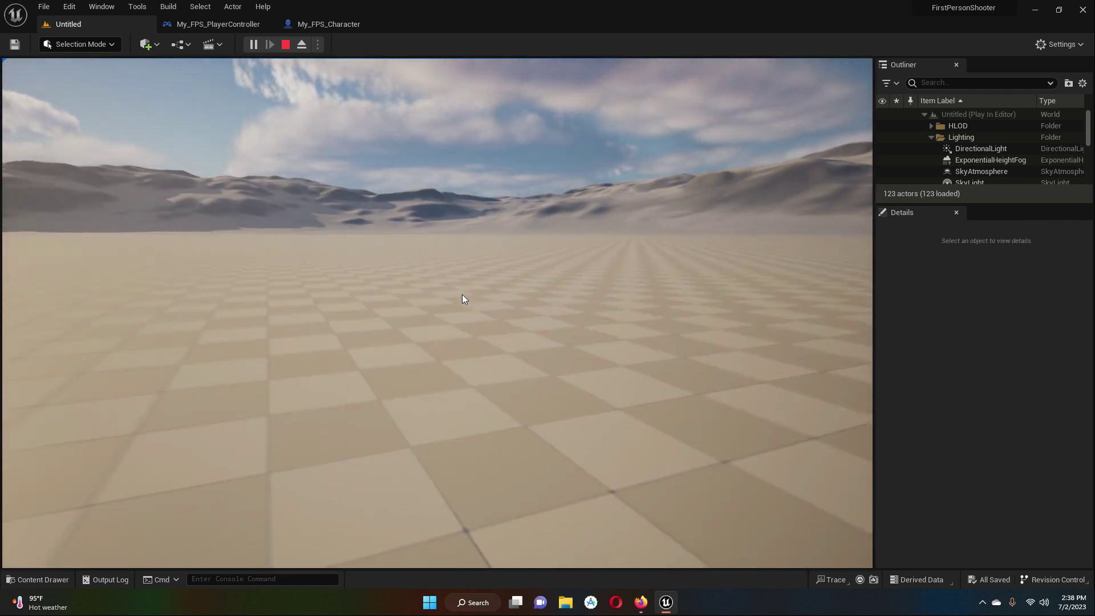
{"action": "key", "text": "w"}
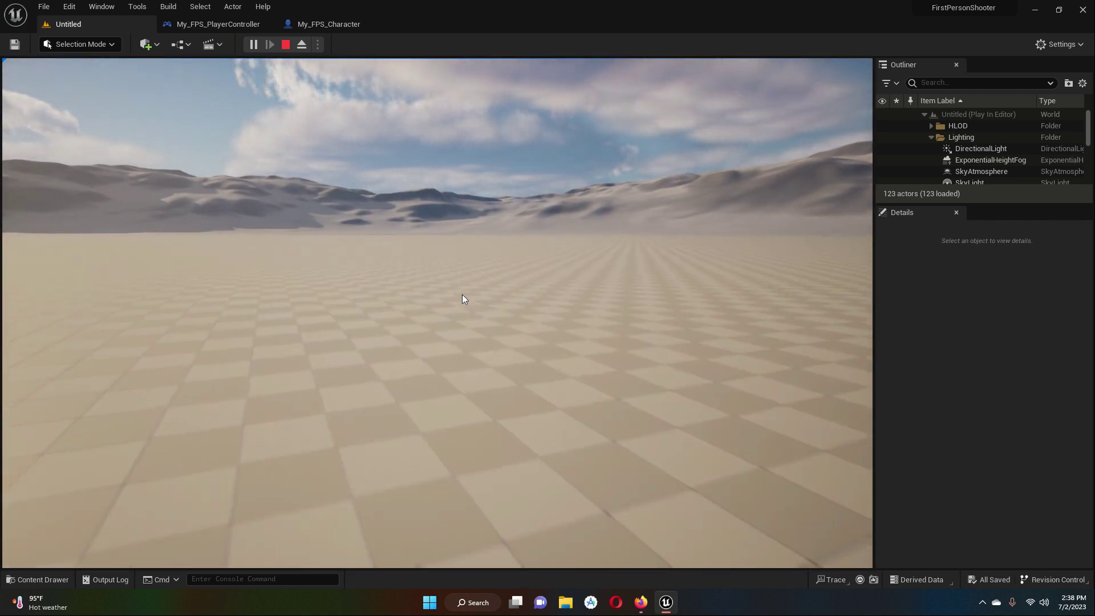
{"action": "key", "text": "w"}
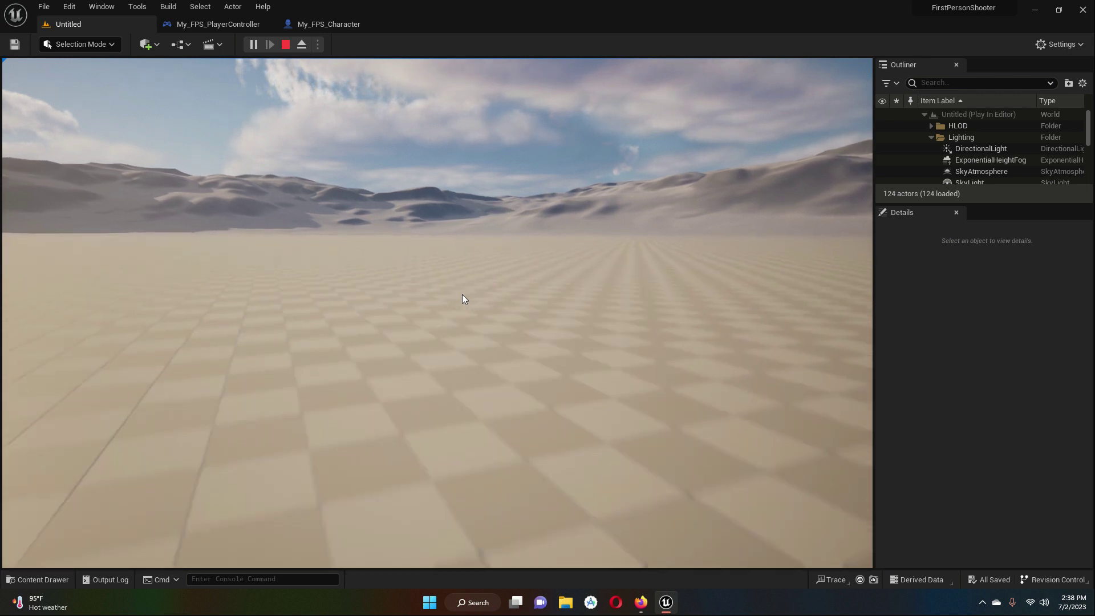
{"action": "key", "text": "w"}
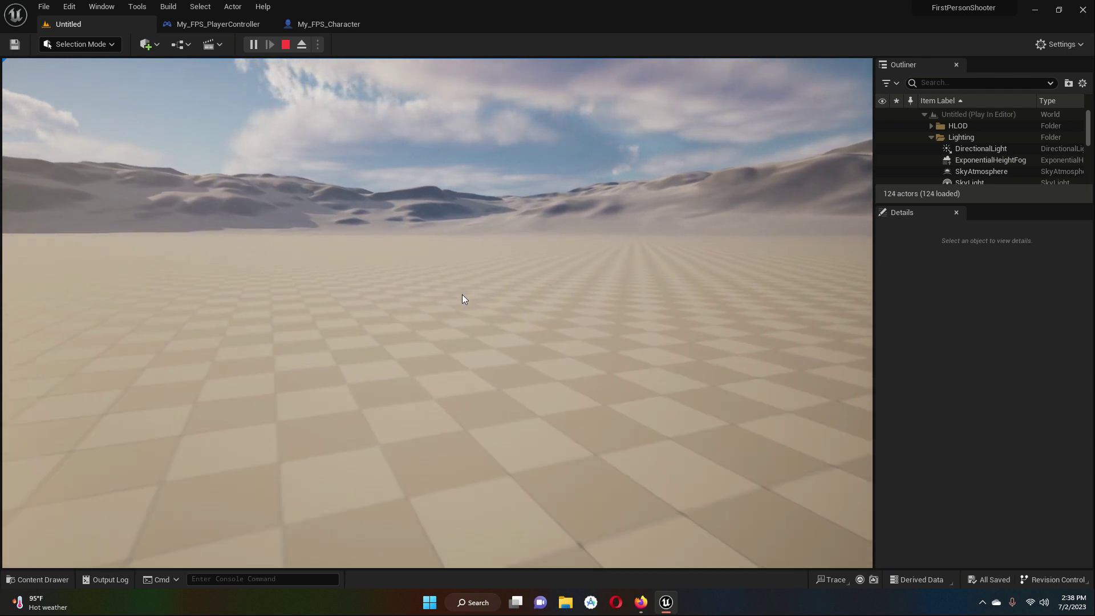
{"action": "key", "text": "w"}
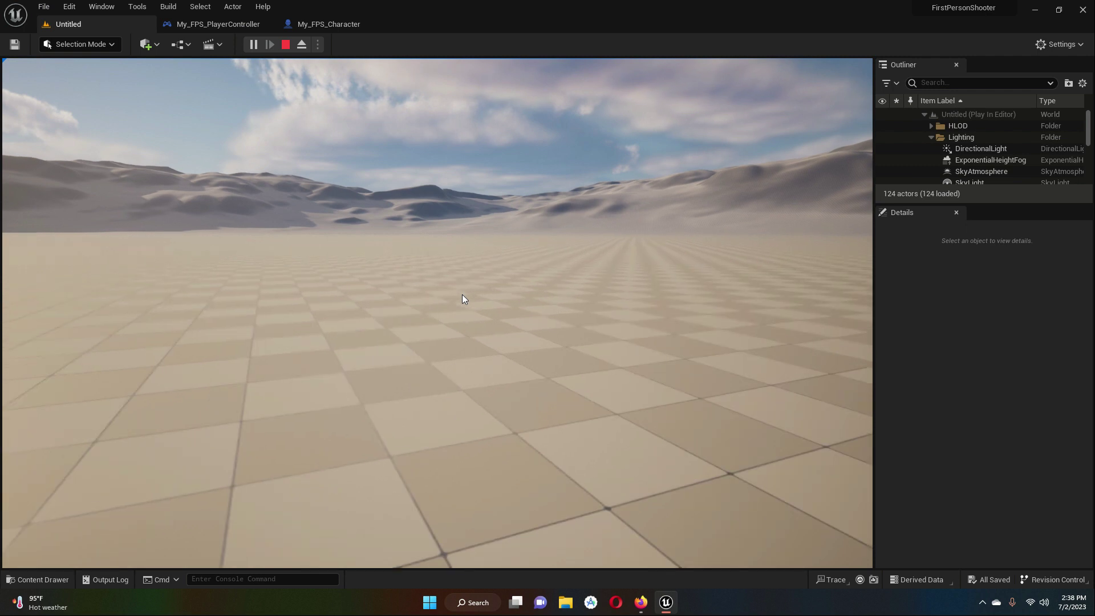
{"action": "key", "text": "w"}
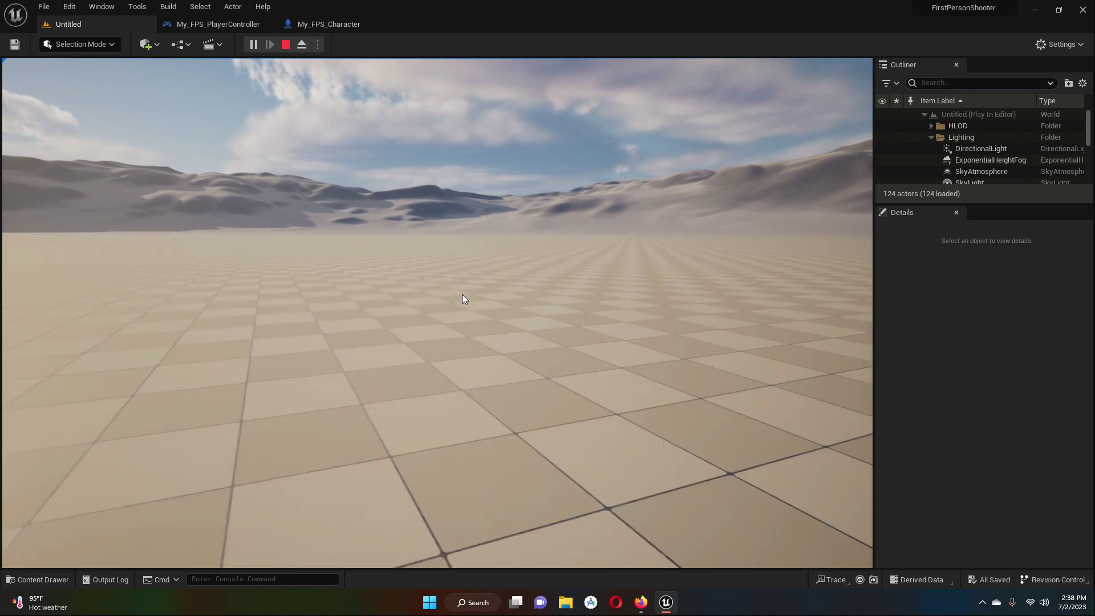